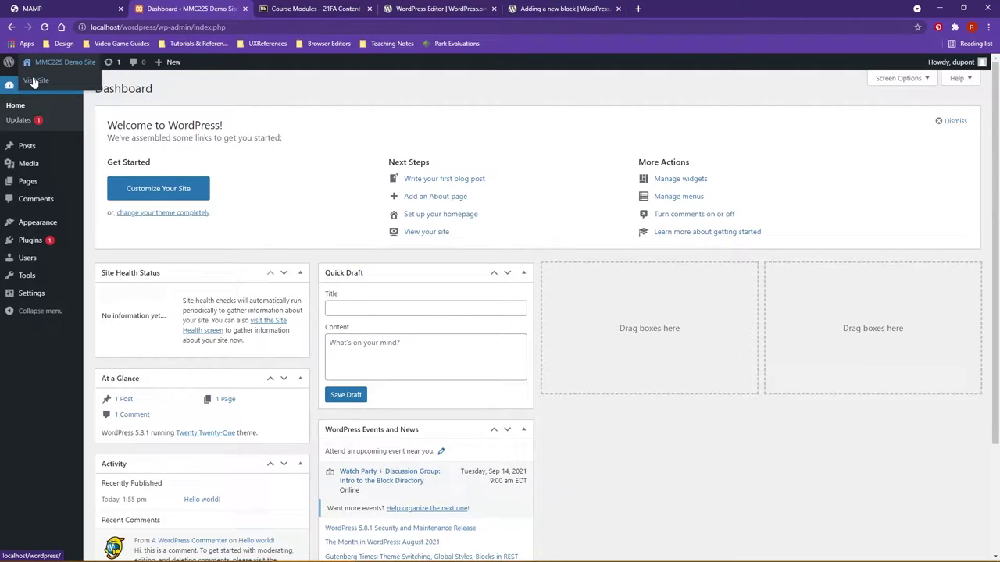
Visit the live site from the admin bar to see the Hello world! post
click(34, 82)
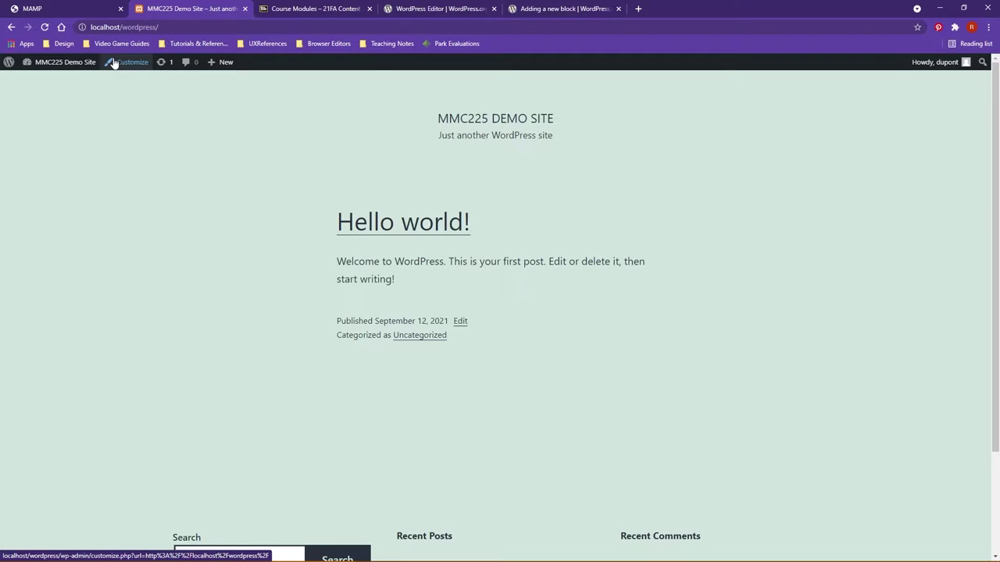
mouse_move(65, 62)
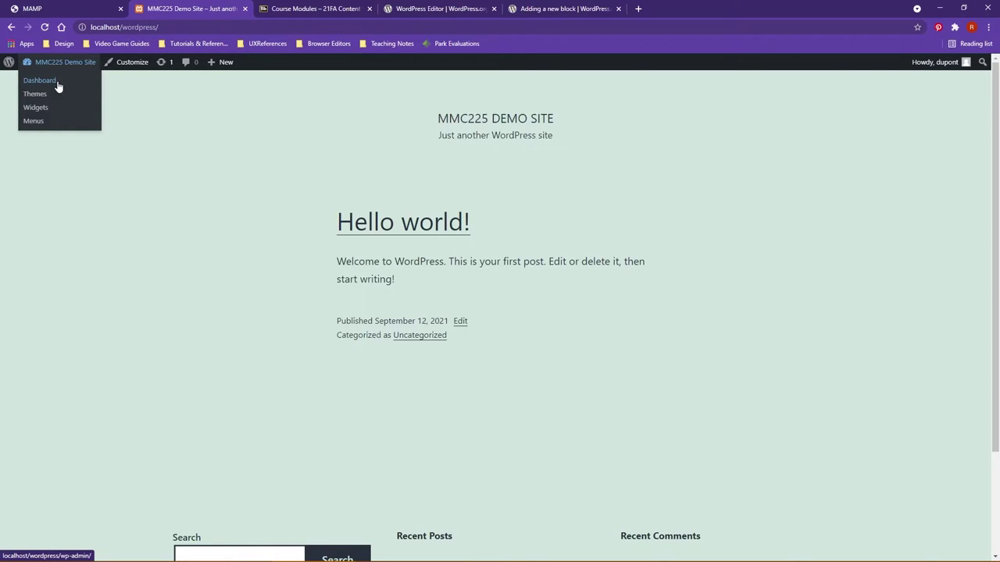
Go back to the admin Dashboard from the site-name menu in the admin bar
click(57, 84)
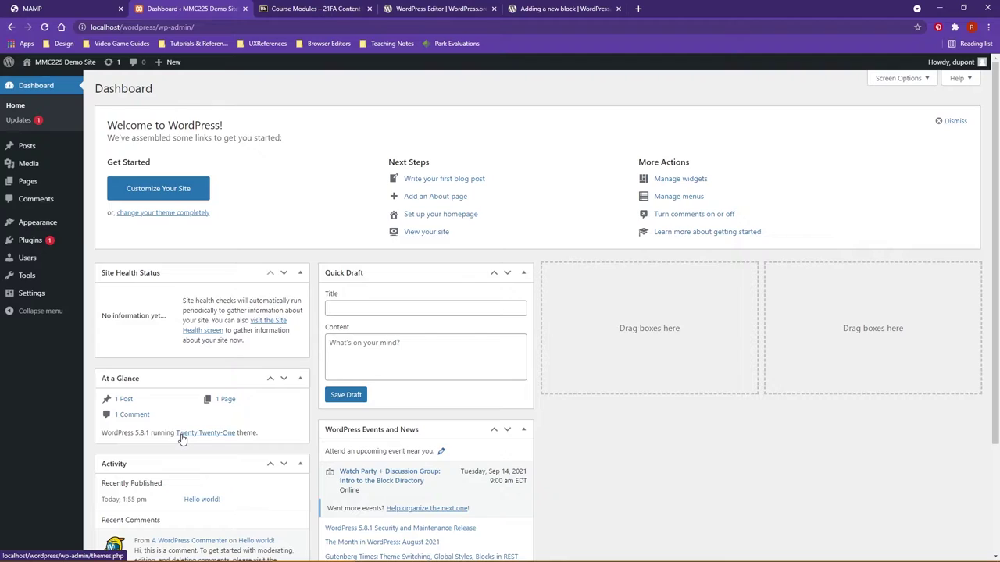
Open 'Set up your homepage' in the Customizer and cancel the leave-page warning to stay
click(430, 216)
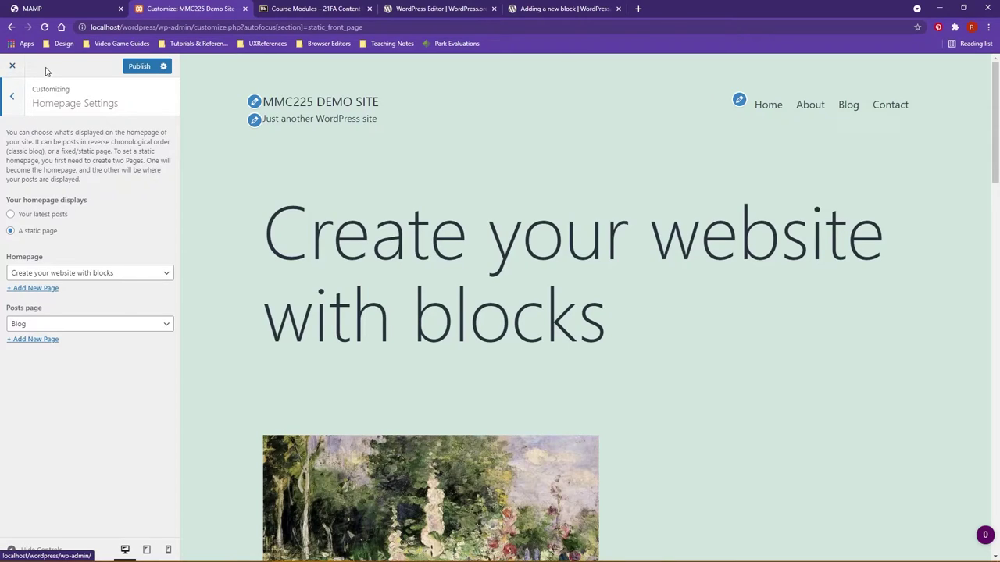
click(12, 69)
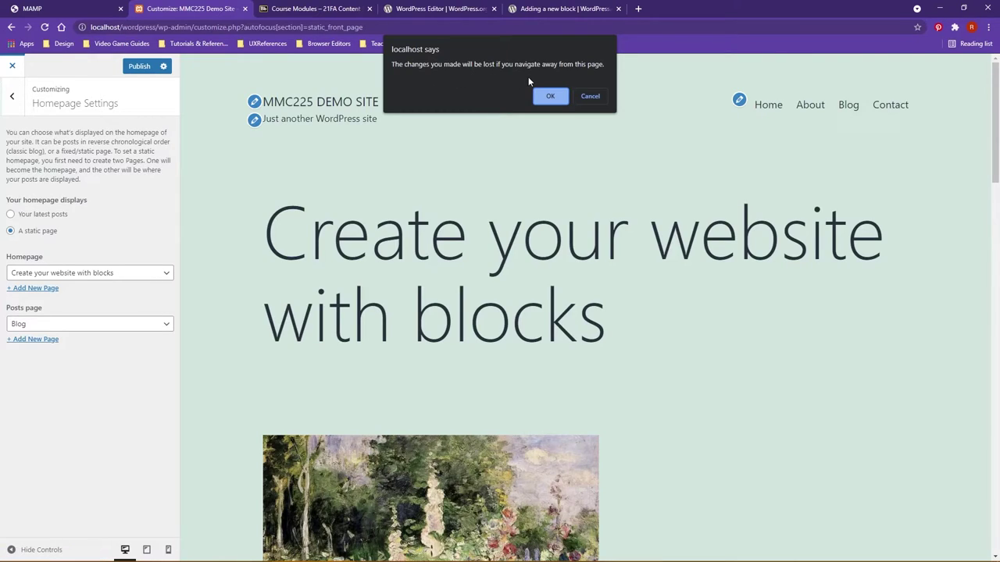
click(590, 99)
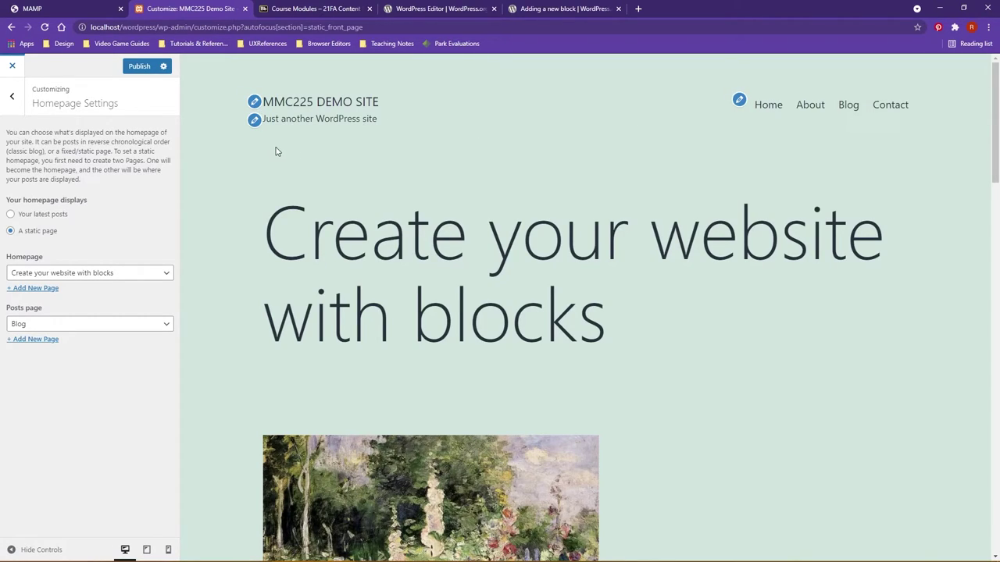
Change Site Title to 'All about Ellie Bellie!' and Tagline to 'The cutest kitty in the world!'
click(254, 102)
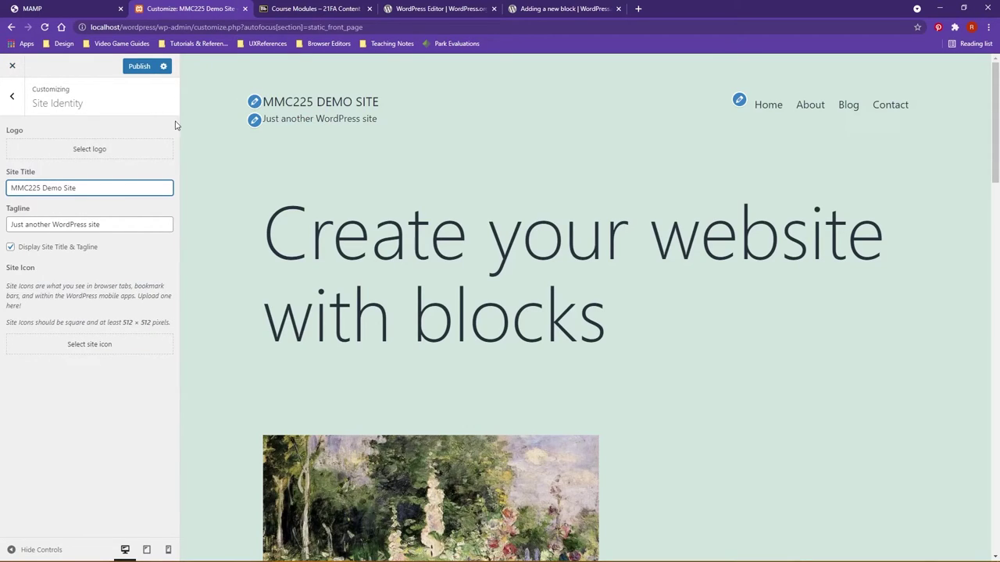
drag(99, 187, 3, 186)
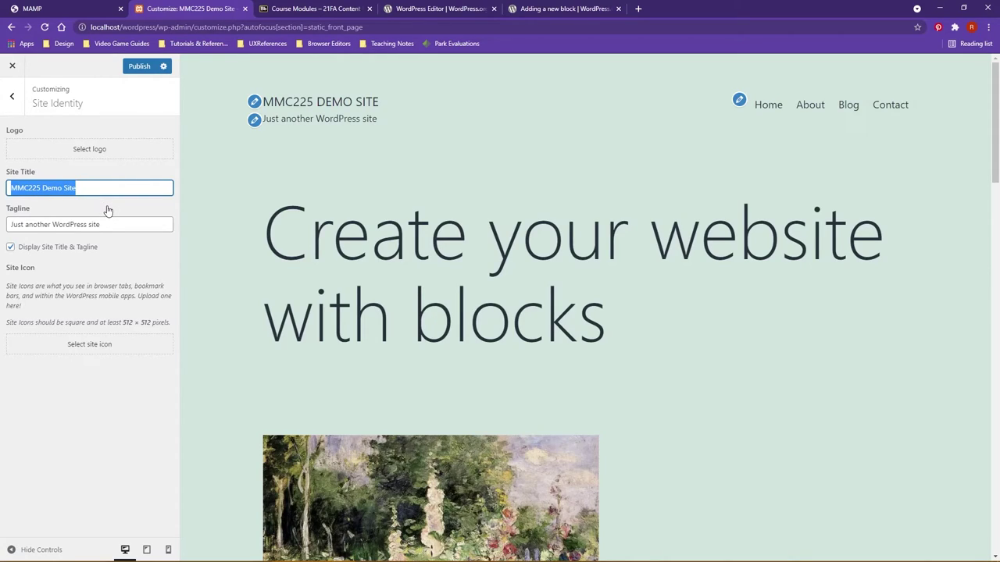
text(All about El)
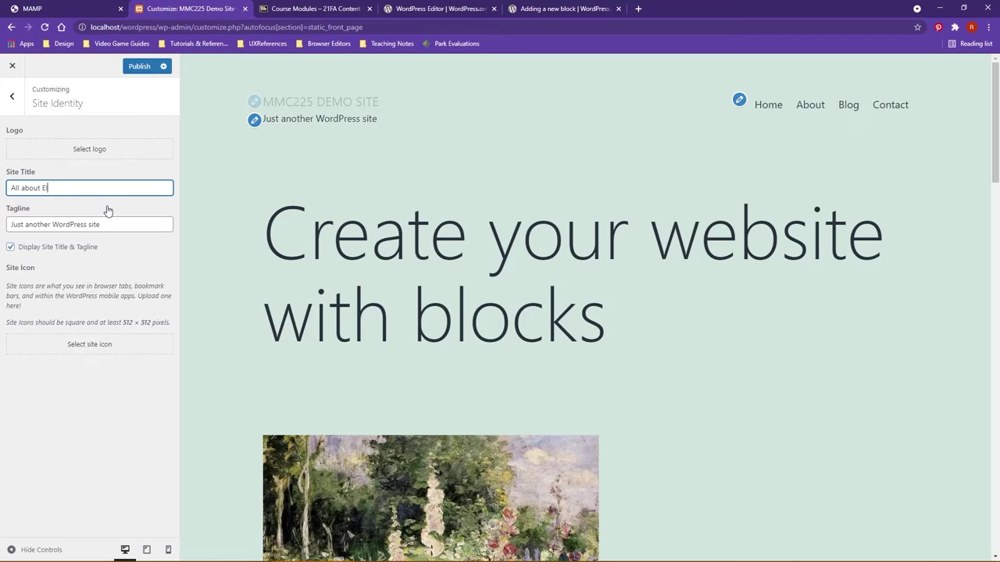
text(lie Bellie)
text(!)
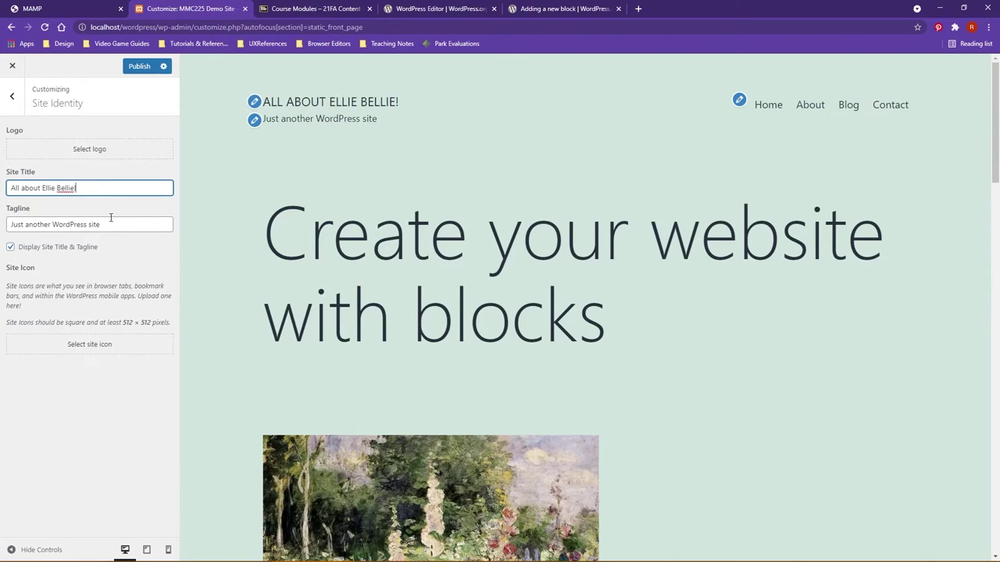
drag(107, 225, 2, 245)
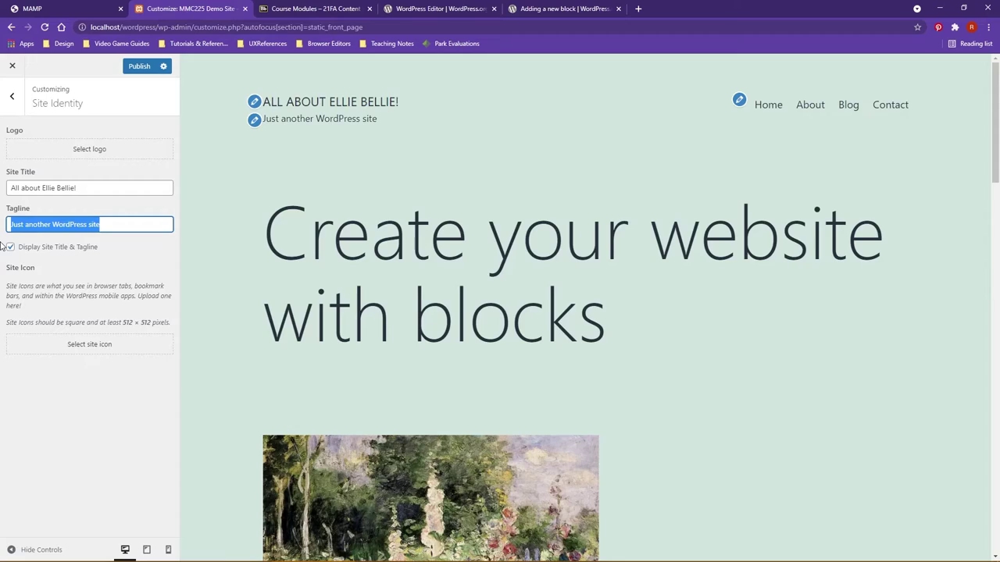
text(The cutest k)
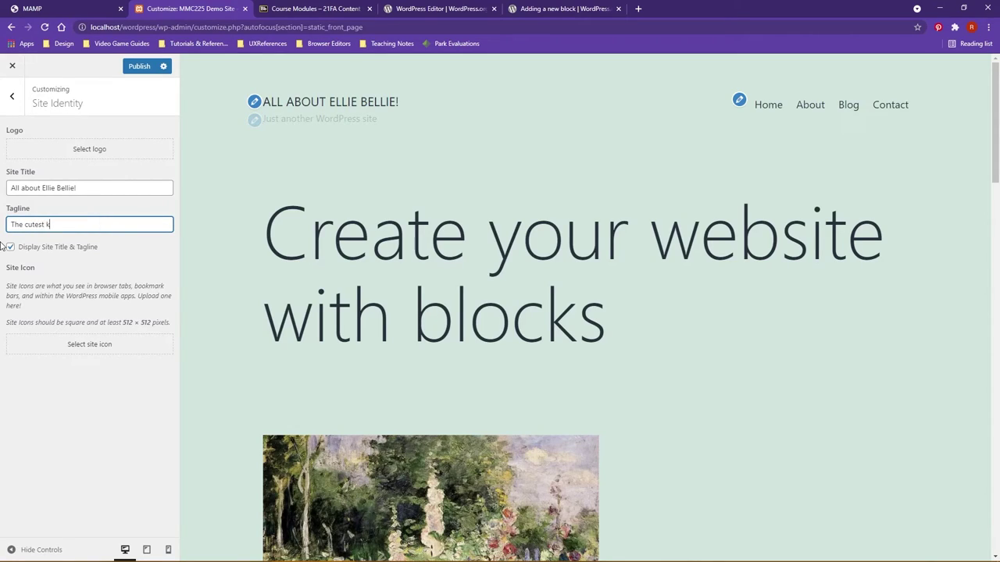
text(itty in the world)
text(!)
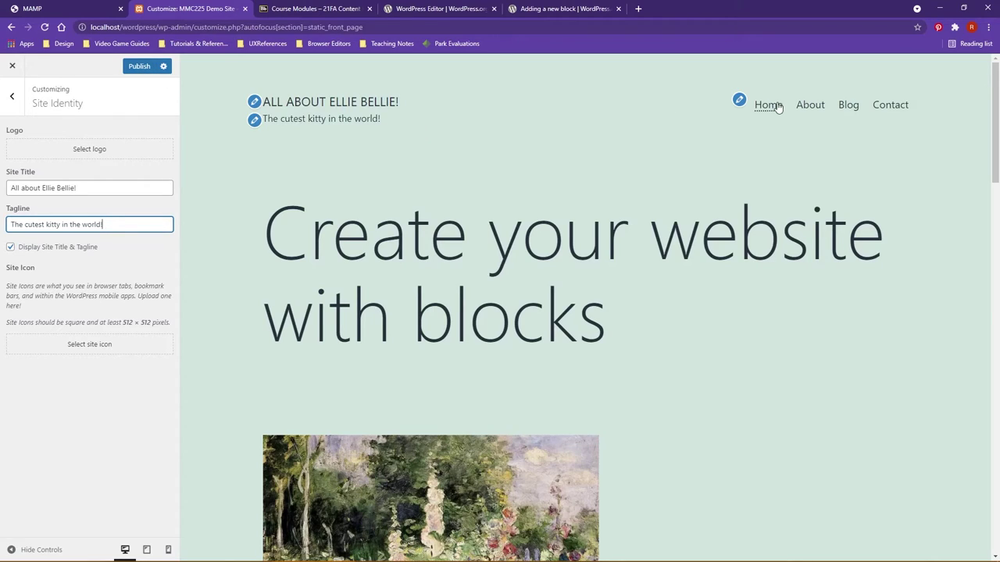
Keep Primary menu in the primary menu location, then publish the title and tagline changes
click(739, 101)
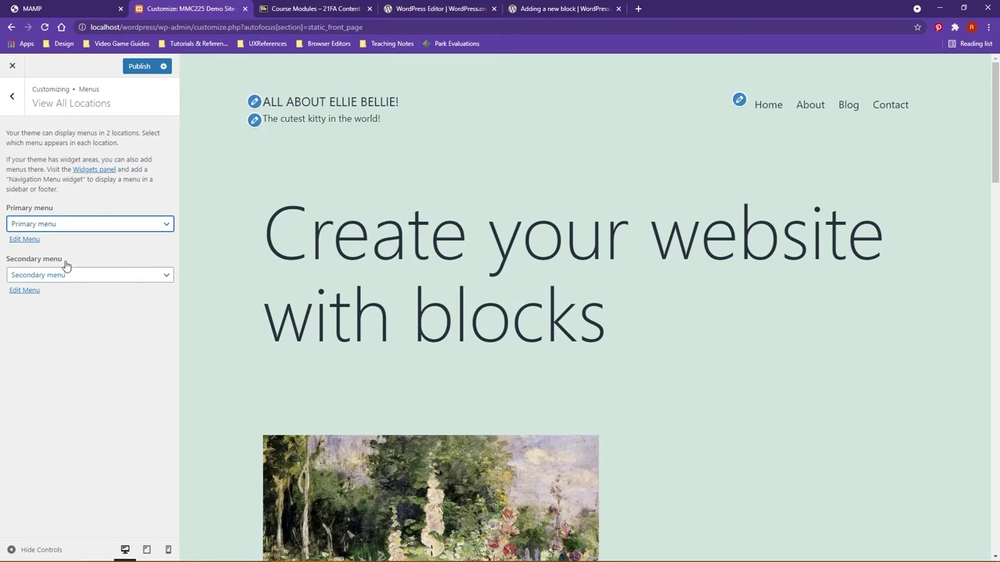
click(50, 225)
click(50, 225)
click(296, 218)
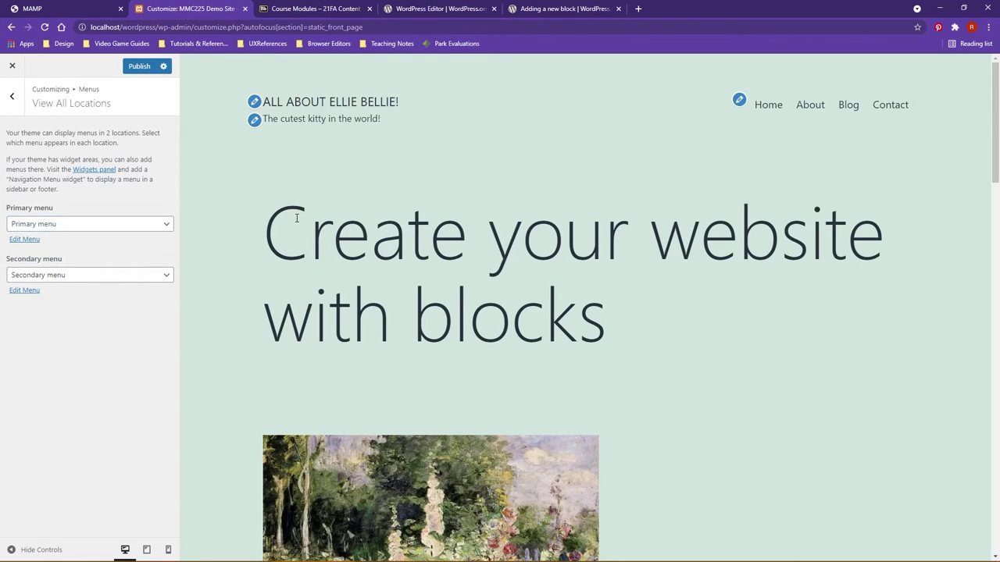
scroll(296, 218, down, 3)
scroll(296, 218, up, 3)
click(131, 69)
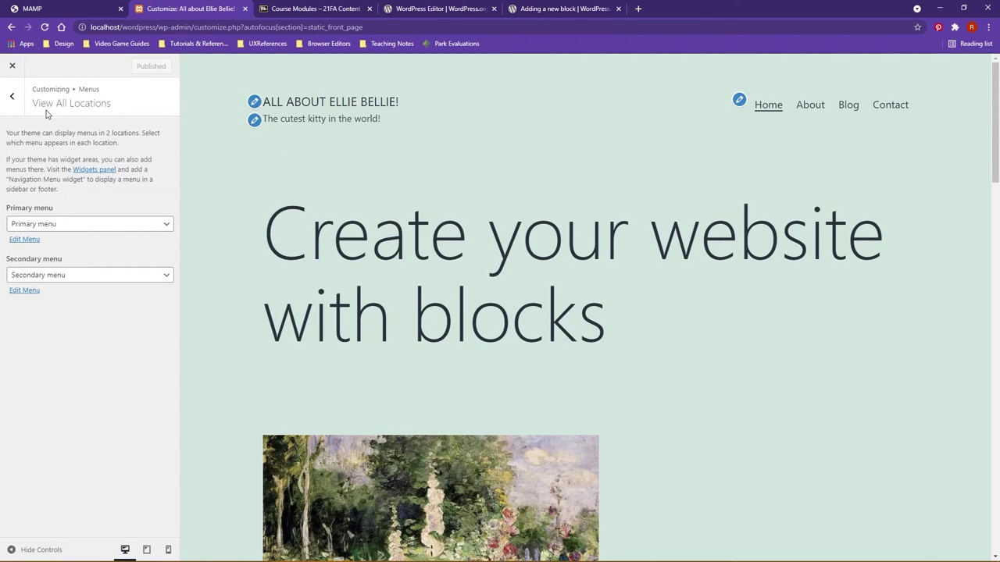
Recheck the published title and tagline under Site Identity, then close the Customizer
click(12, 97)
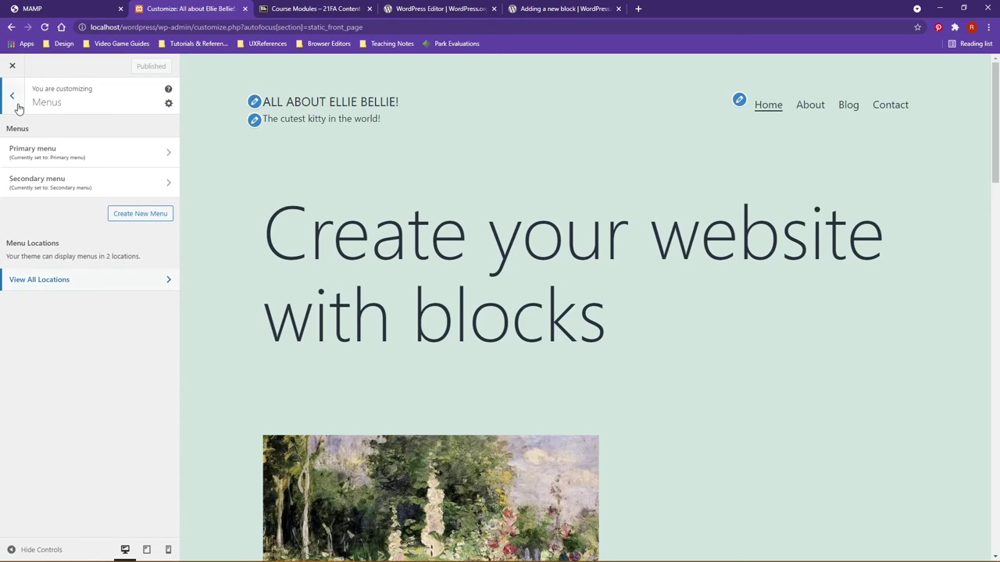
click(16, 101)
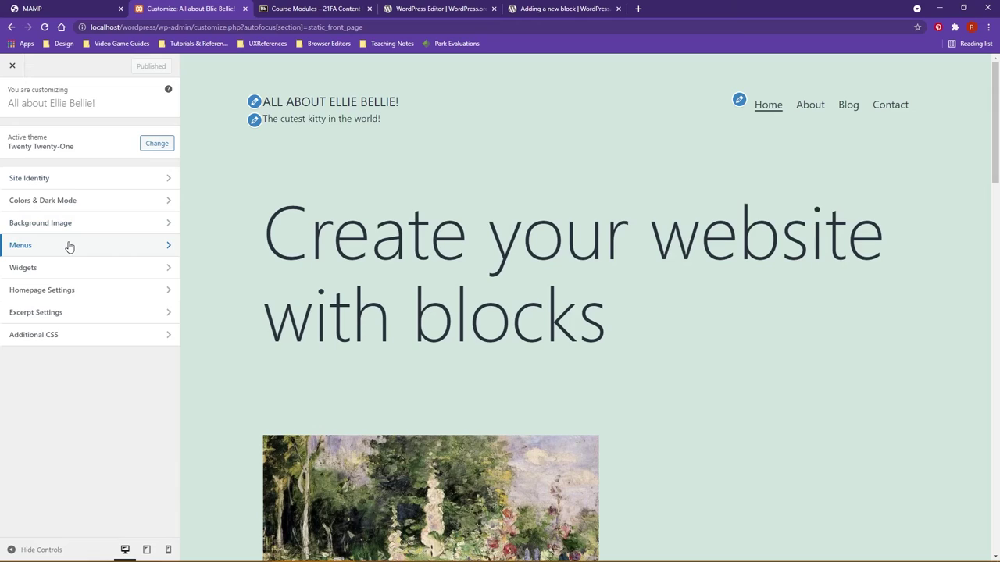
click(83, 181)
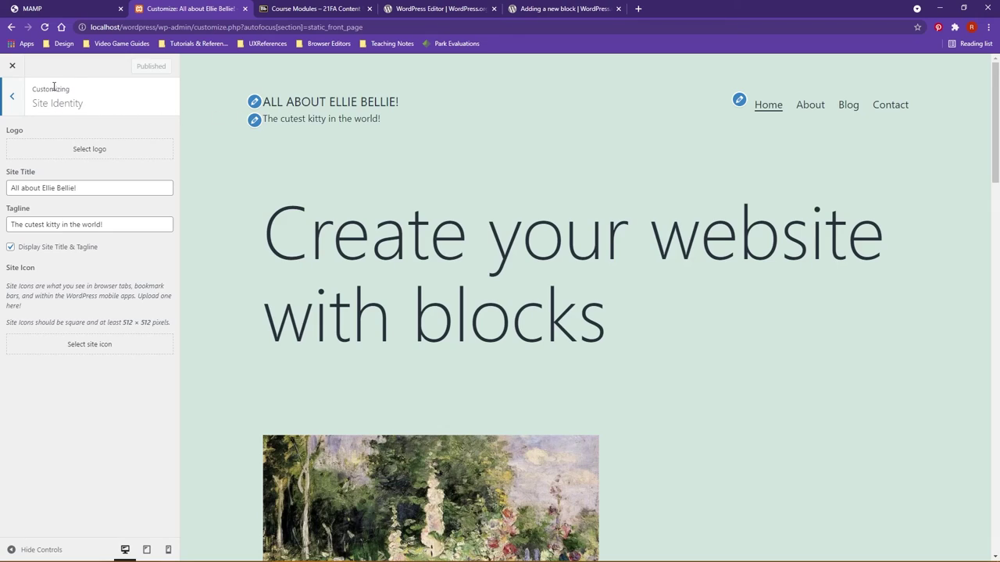
click(16, 99)
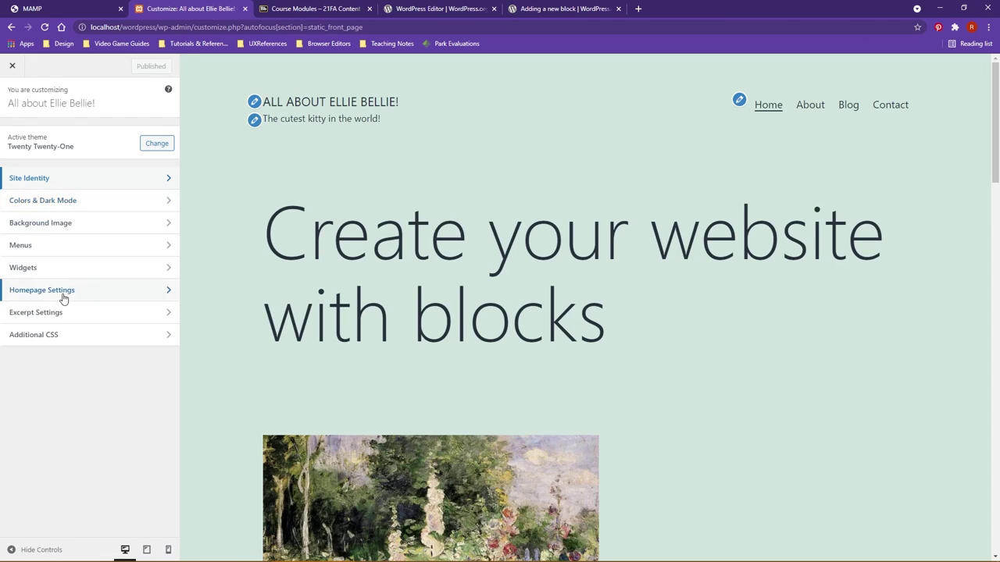
click(14, 67)
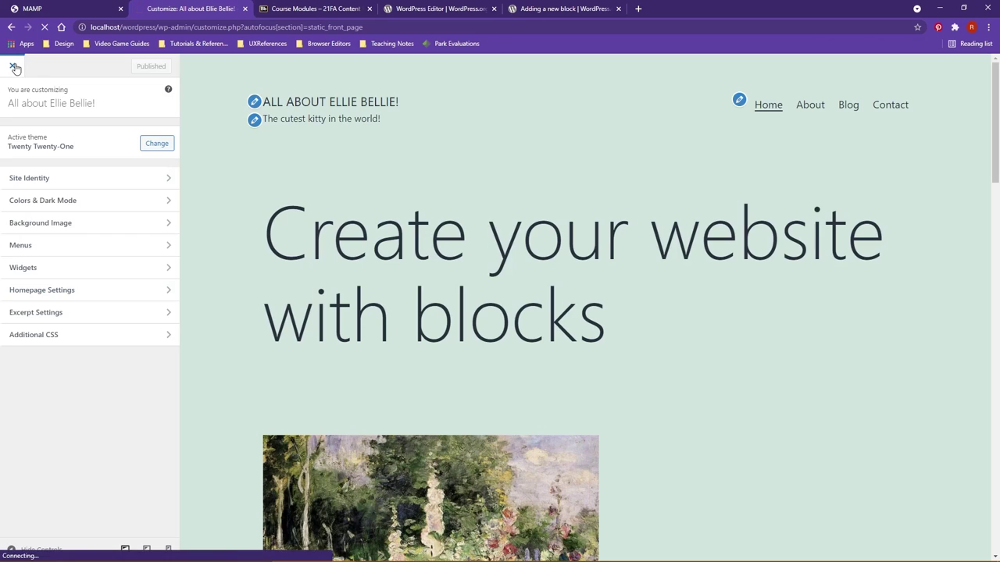